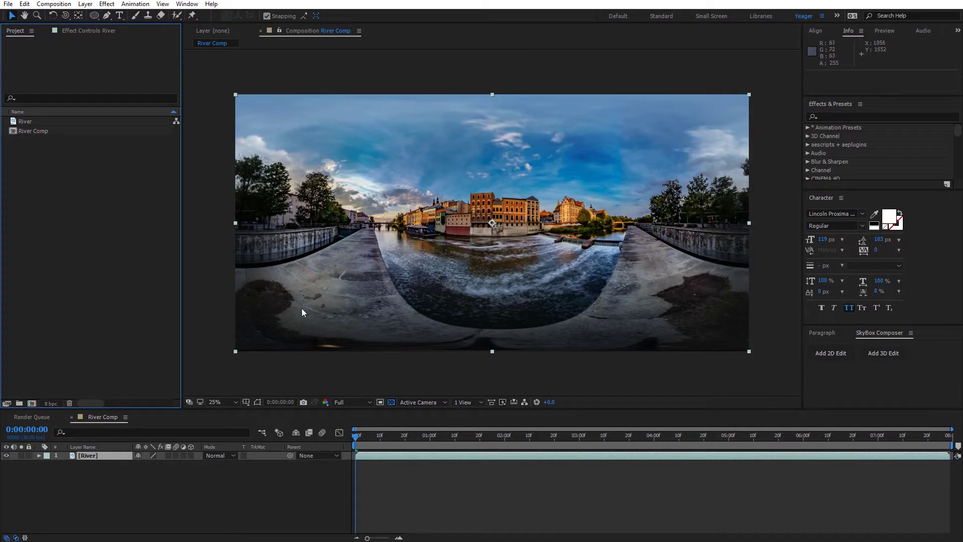
Apply the Mantra VR Escher Droste effect to the River layer.
{"action": "left_click", "coordinate": [108, 455]}
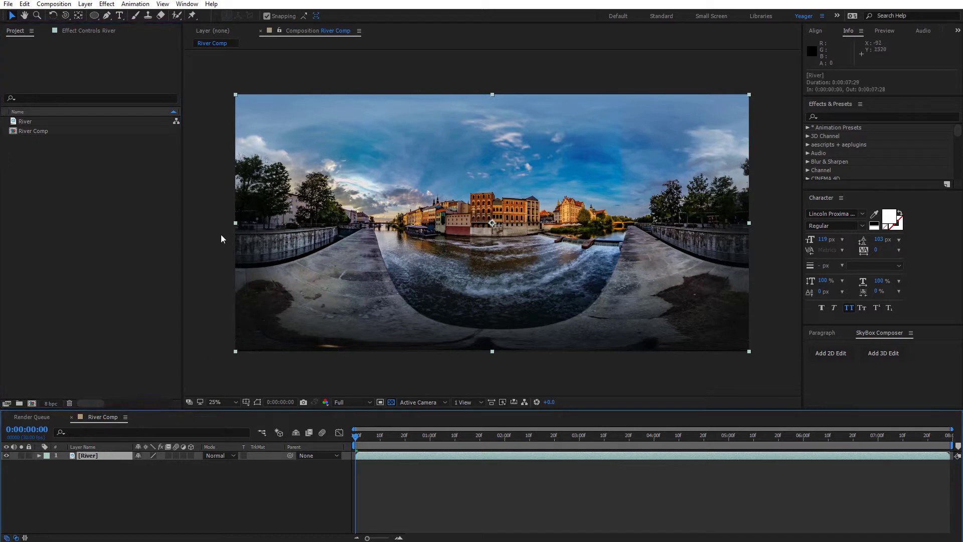
{"action": "left_click", "coordinate": [106, 7]}
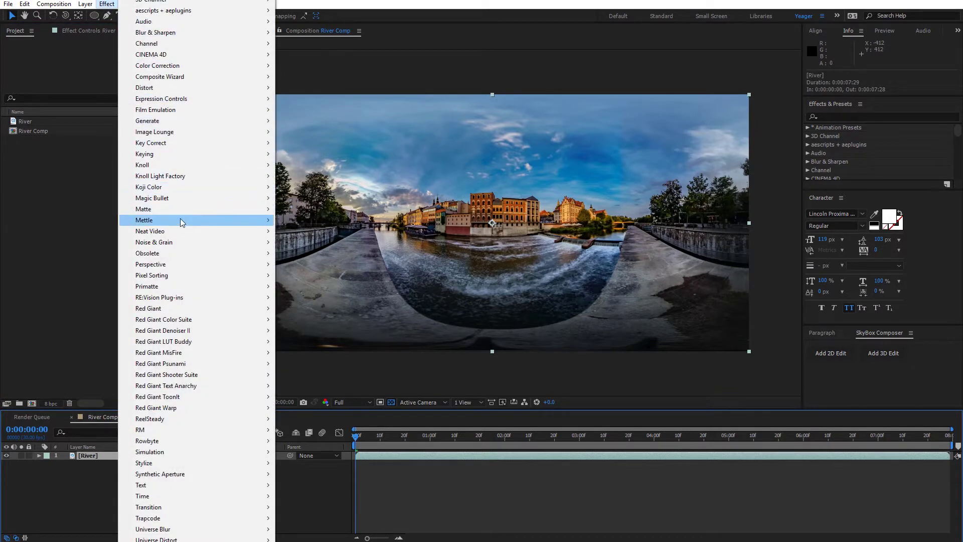
{"action": "mouse_move", "coordinate": [229, 221]}
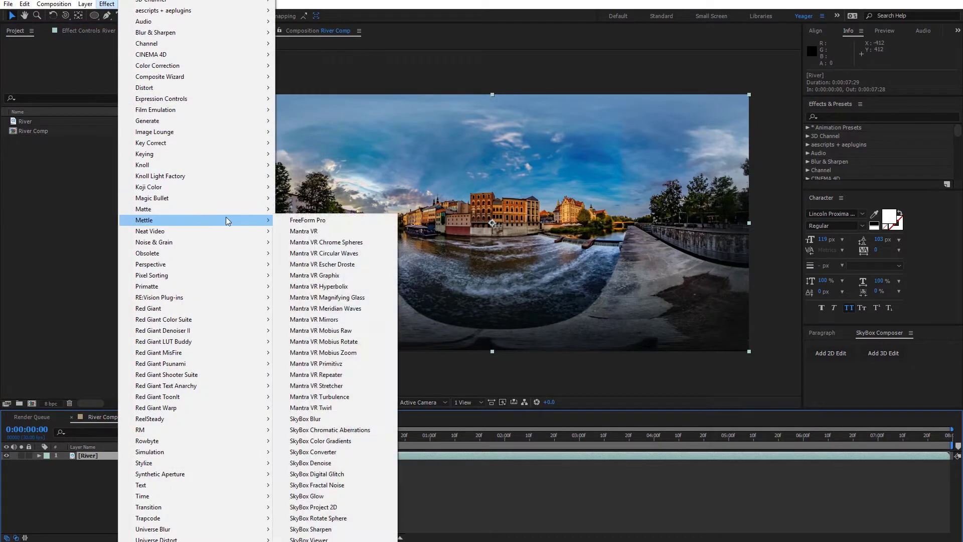
{"action": "left_click", "coordinate": [340, 266]}
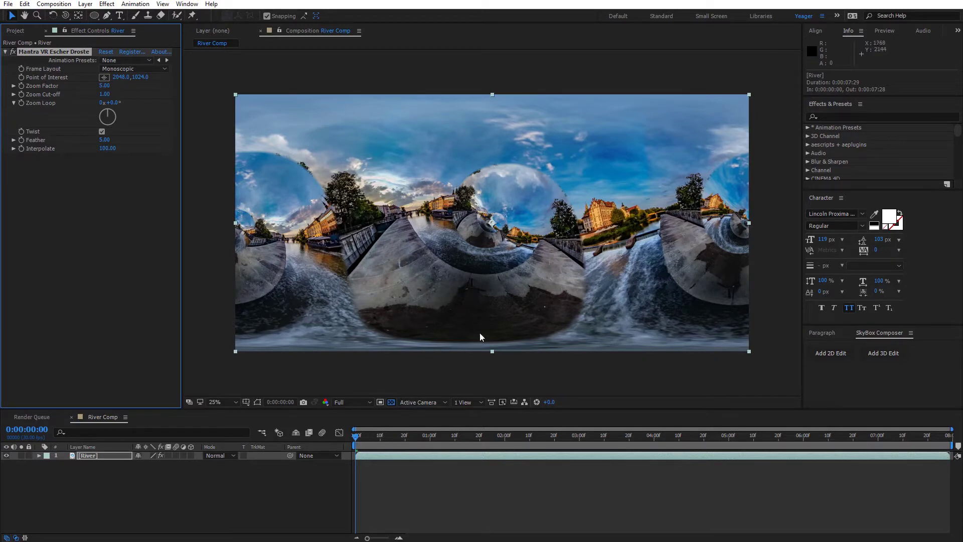
Try rotating the Escher Droste effect's Zoom Loop, and undo the change.
{"action": "key", "text": "period"}
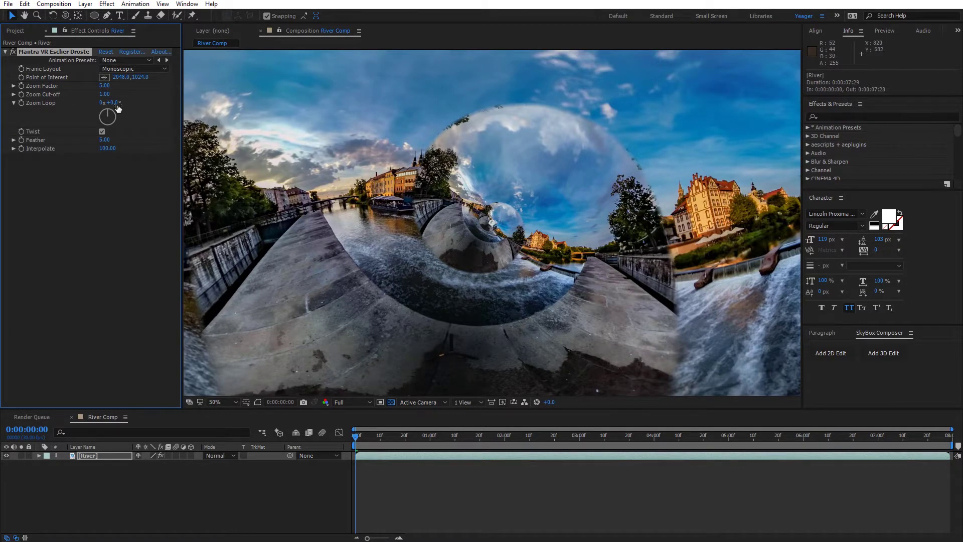
{"action": "left_click_drag", "start_coordinate": [120, 103], "coordinate": [543, 168]}
{"action": "key", "text": "comma"}
{"action": "key", "text": "ctrl+z"}
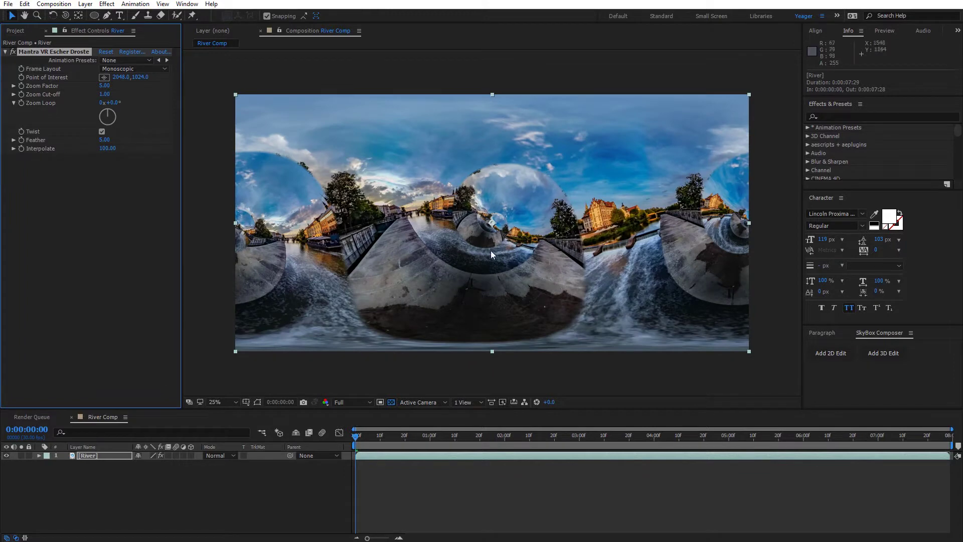
Lower Interpolate to 0 and restore it to 100, and view the Frame Layout options without changing the layout.
{"action": "scroll", "coordinate": [501, 256], "scroll_direction": "up", "scroll_amount": 2}
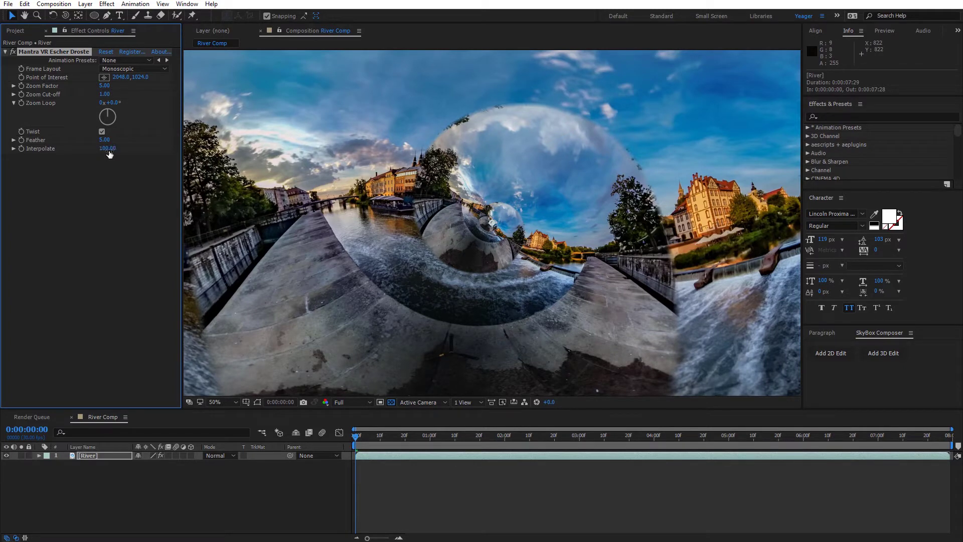
{"action": "left_click_drag", "start_coordinate": [105, 149], "coordinate": [62, 155]}
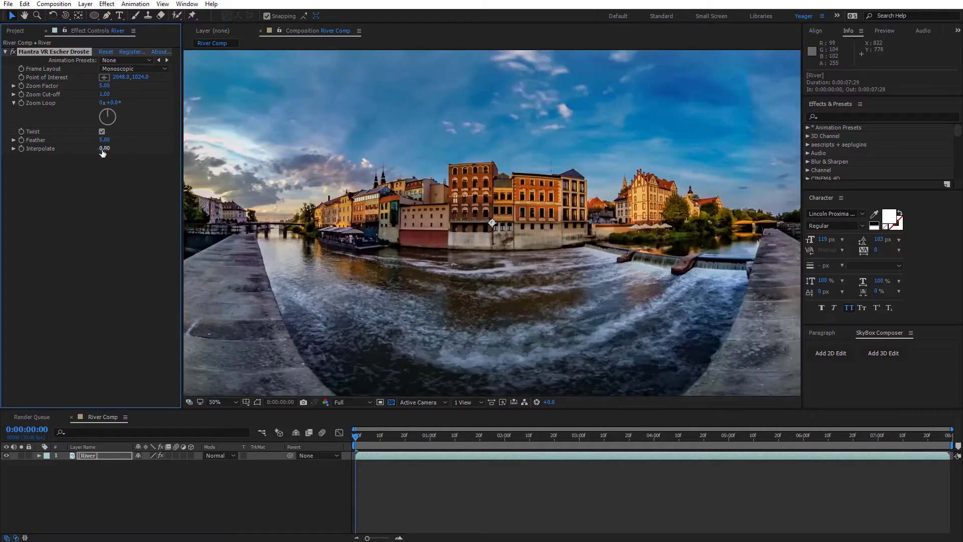
{"action": "left_click_drag", "start_coordinate": [100, 152], "coordinate": [151, 151]}
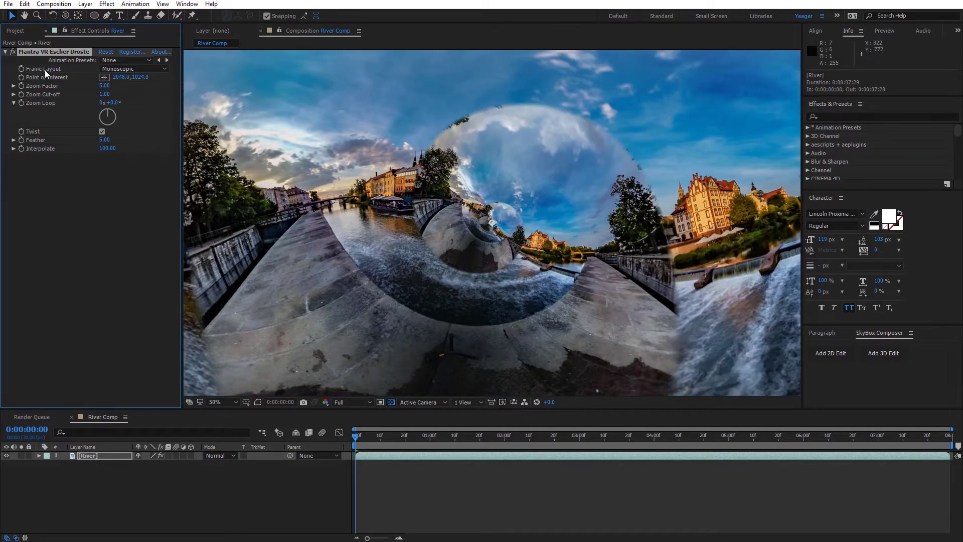
{"action": "left_click", "coordinate": [119, 71]}
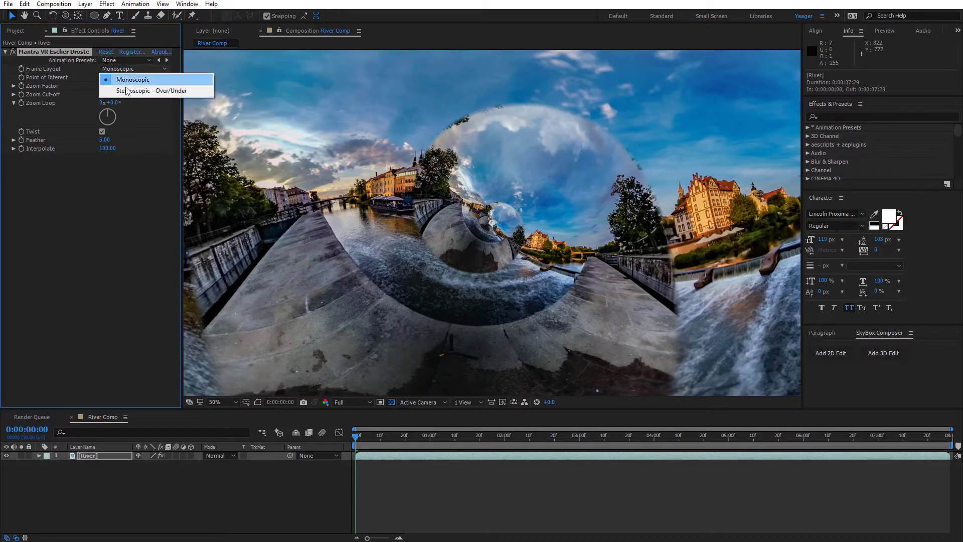
{"action": "left_click", "coordinate": [66, 68]}
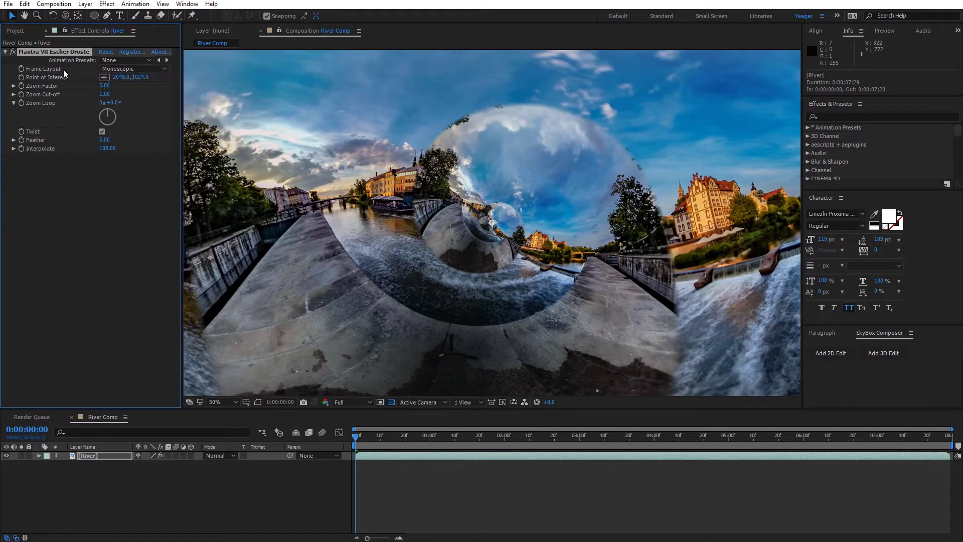
Move the effect's Point of Interest around the panorama and place it near the centre at 2056, 982.
{"action": "left_click_drag", "start_coordinate": [141, 77], "coordinate": [57, 79]}
{"action": "scroll", "coordinate": [567, 154], "scroll_direction": "down", "scroll_amount": 2}
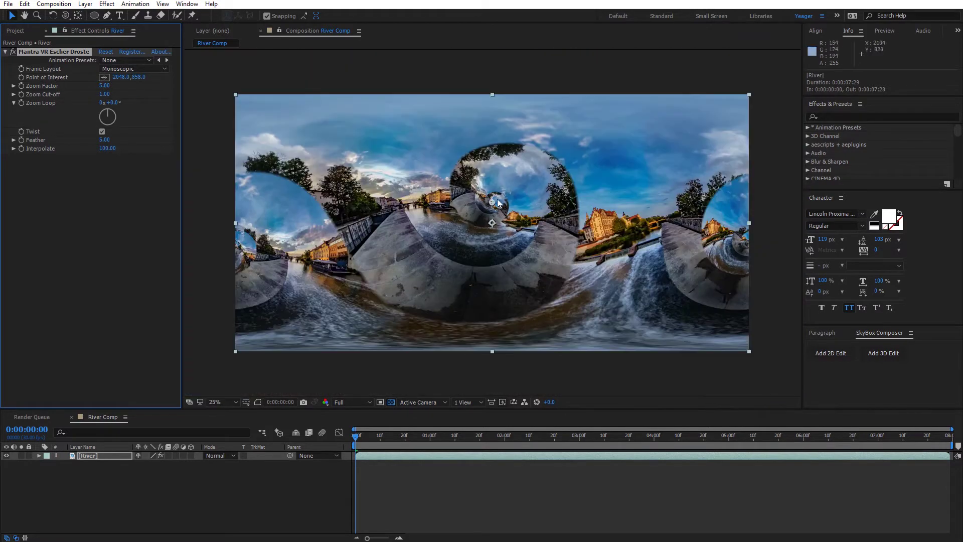
{"action": "left_click_drag", "start_coordinate": [494, 203], "coordinate": [565, 231]}
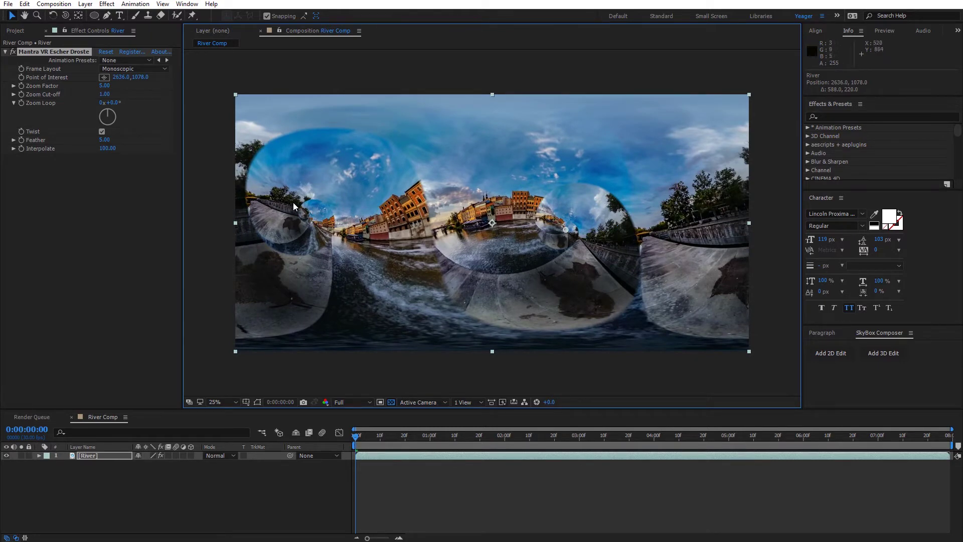
{"action": "left_click_drag", "start_coordinate": [567, 232], "coordinate": [493, 221]}
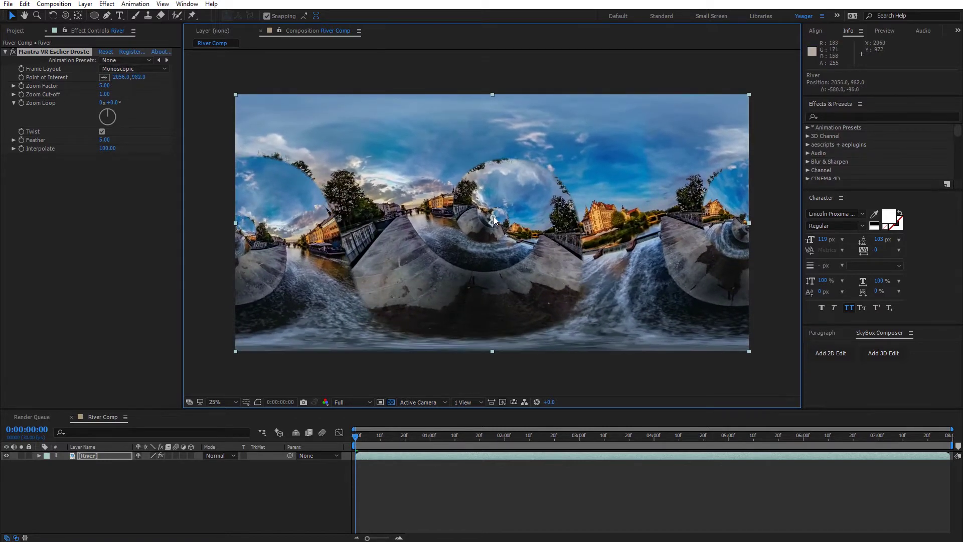
{"action": "key", "text": "ctrl+z"}
{"action": "scroll", "coordinate": [540, 237], "scroll_direction": "up", "scroll_amount": 2}
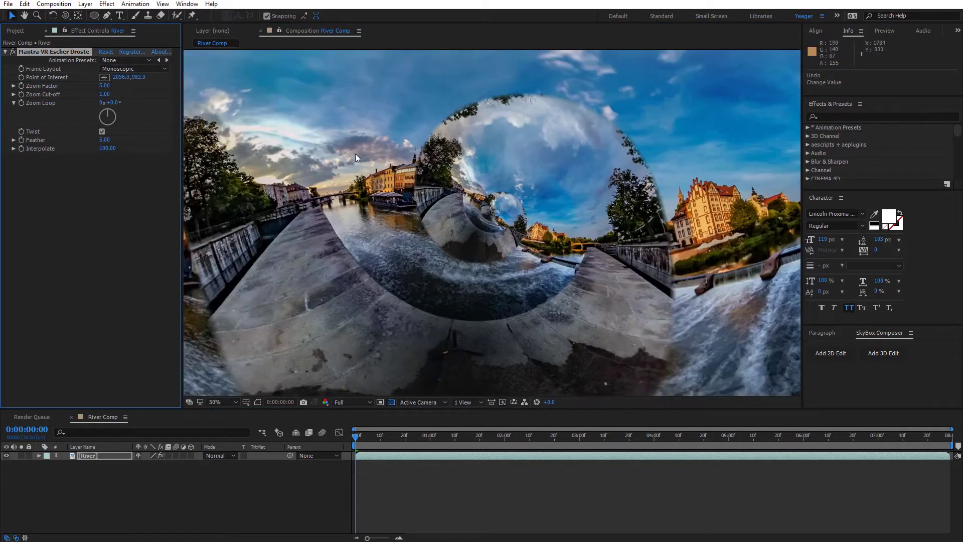
Set the Zoom Factor to 1.00 and the Zoom Cut-off to 1.50.
{"action": "left_click_drag", "start_coordinate": [104, 88], "coordinate": [83, 92]}
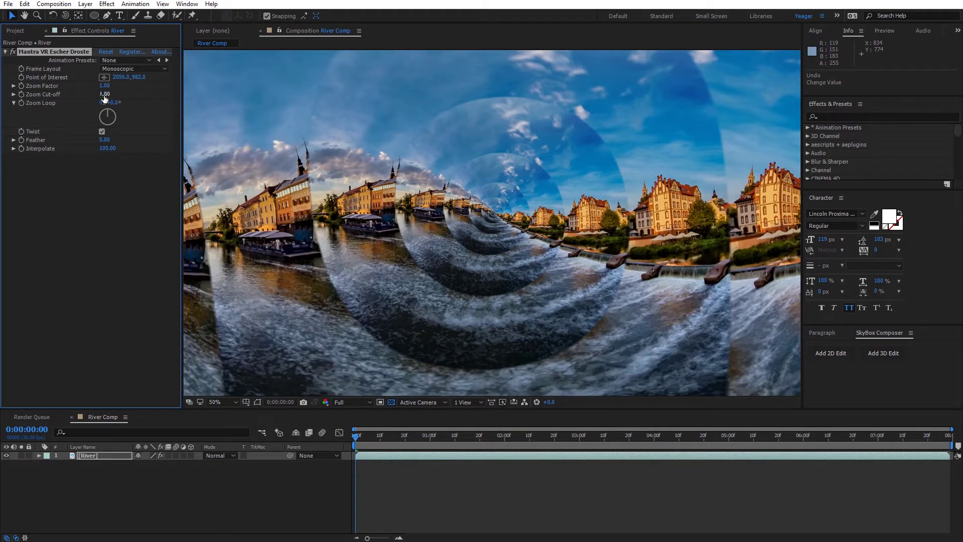
{"action": "mouse_move", "coordinate": [104, 94]}
{"action": "left_mouse_down"}
{"action": "mouse_move", "coordinate": [115, 94]}
{"action": "mouse_move", "coordinate": [106, 95]}
{"action": "left_mouse_up"}
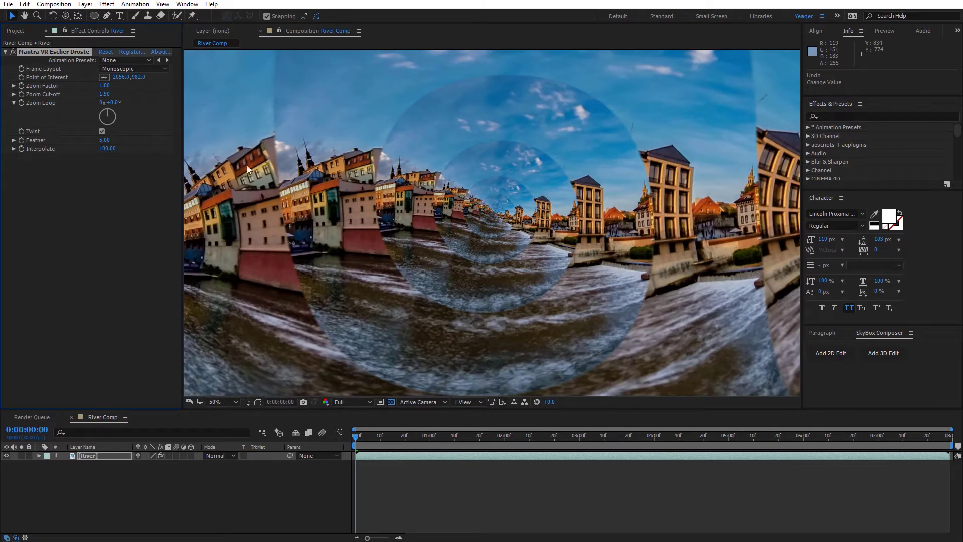
{"action": "scroll", "coordinate": [533, 241], "scroll_direction": "down", "scroll_amount": 1}
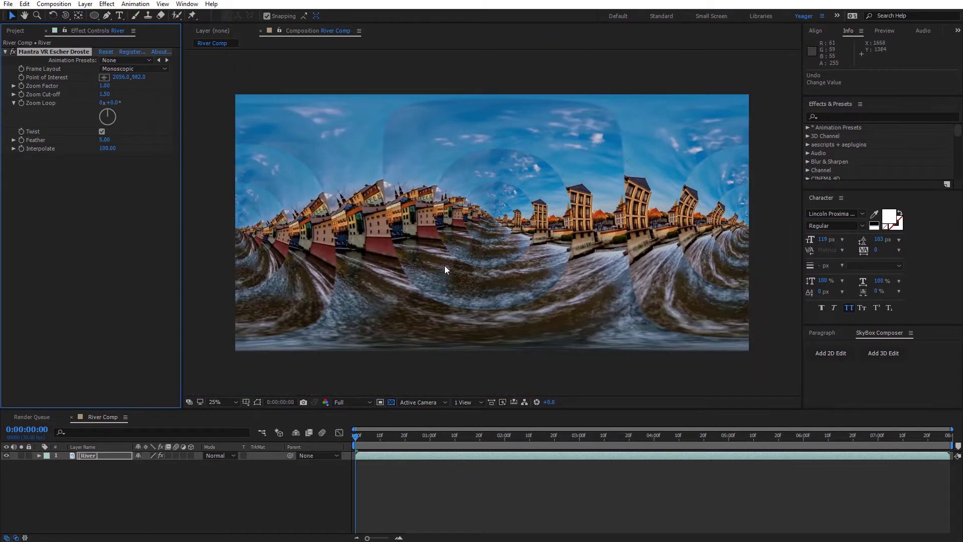
{"action": "scroll", "coordinate": [444, 266], "scroll_direction": "up", "scroll_amount": 1}
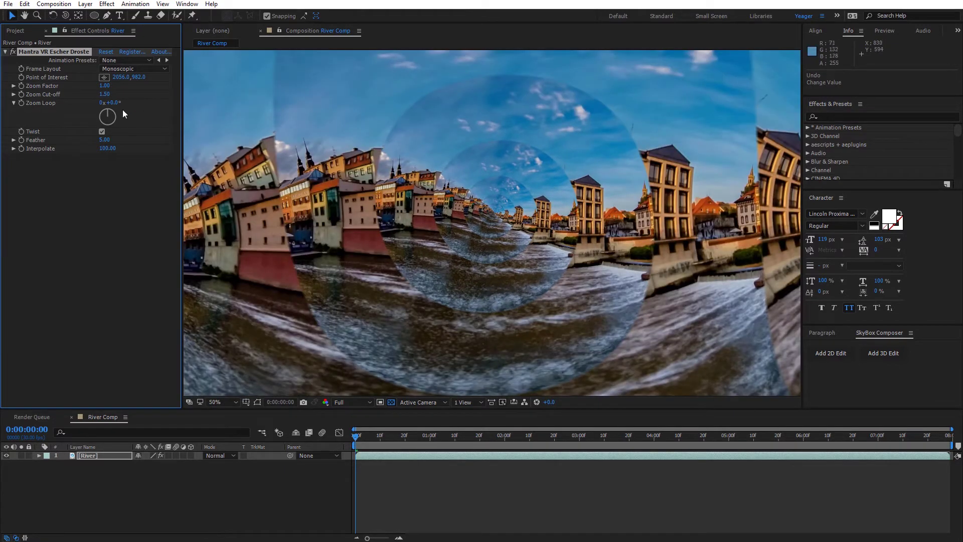
Set Zoom Loop to 6x+291°, Zoom Factor to 4.00 and Zoom Cut-off to 0.90, with Twist turned off.
{"action": "left_click_drag", "start_coordinate": [117, 103], "coordinate": [582, 163]}
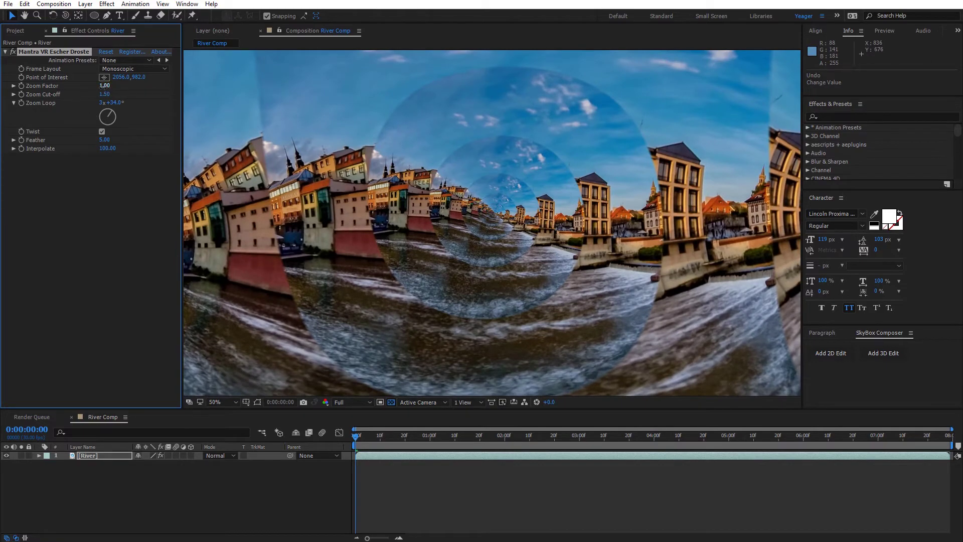
{"action": "left_click_drag", "start_coordinate": [103, 87], "coordinate": [226, 153]}
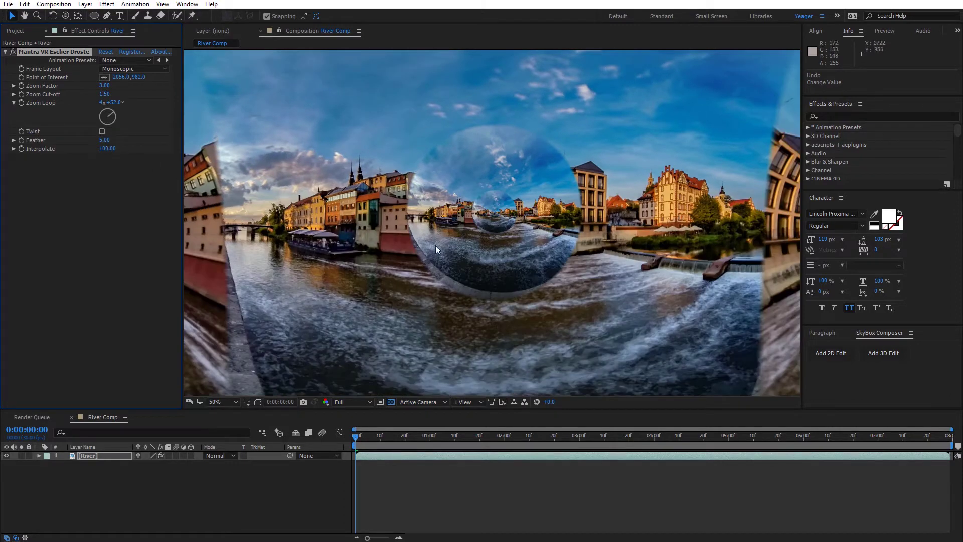
{"action": "left_click_drag", "start_coordinate": [115, 105], "coordinate": [183, 110]}
{"action": "left_click_drag", "start_coordinate": [105, 86], "coordinate": [492, 162]}
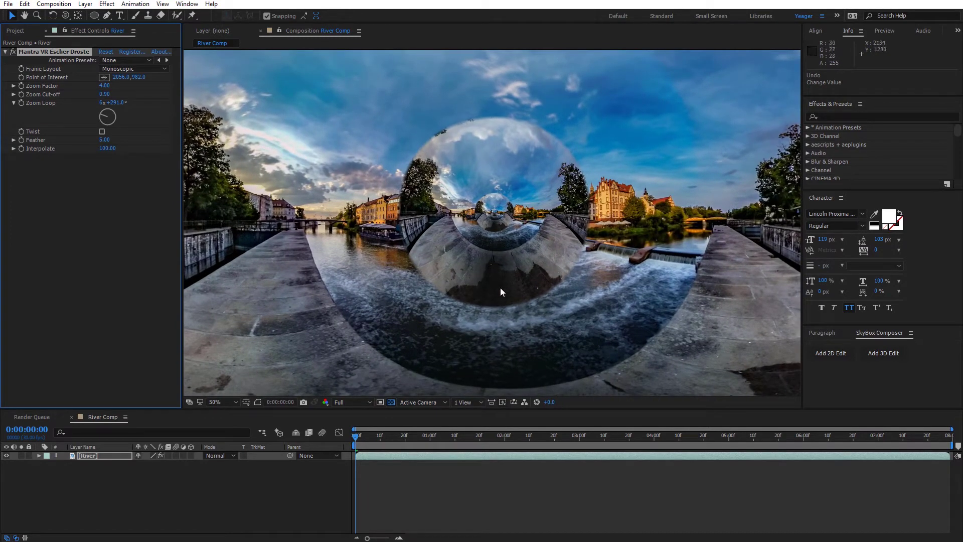
Set Feather to 100, Zoom Factor to 3.00, Zoom Cut-off to 0.80 and Zoom Loop to 10x+262°, and adjust Interpolate.
{"action": "left_click_drag", "start_coordinate": [101, 143], "coordinate": [191, 140]}
{"action": "left_click_drag", "start_coordinate": [115, 106], "coordinate": [205, 110]}
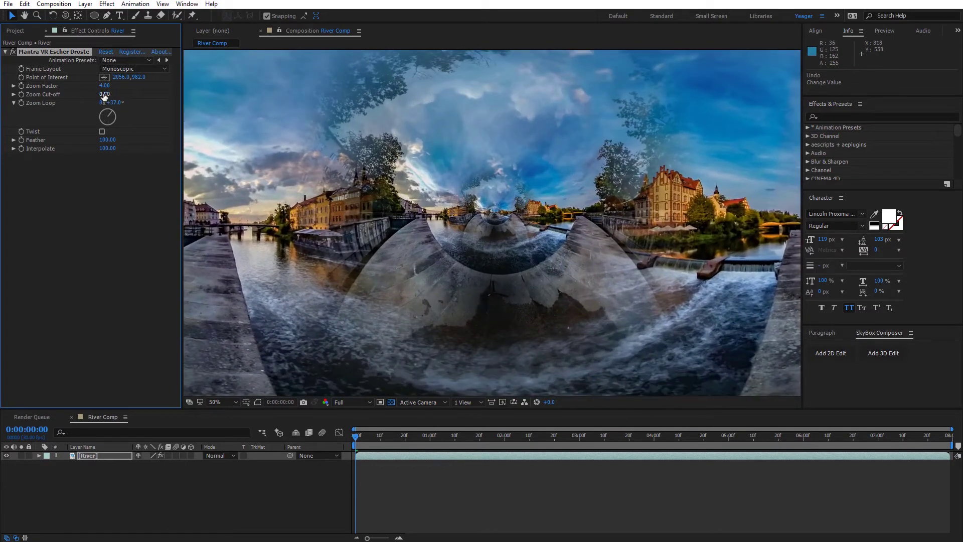
{"action": "left_click_drag", "start_coordinate": [104, 96], "coordinate": [639, 148]}
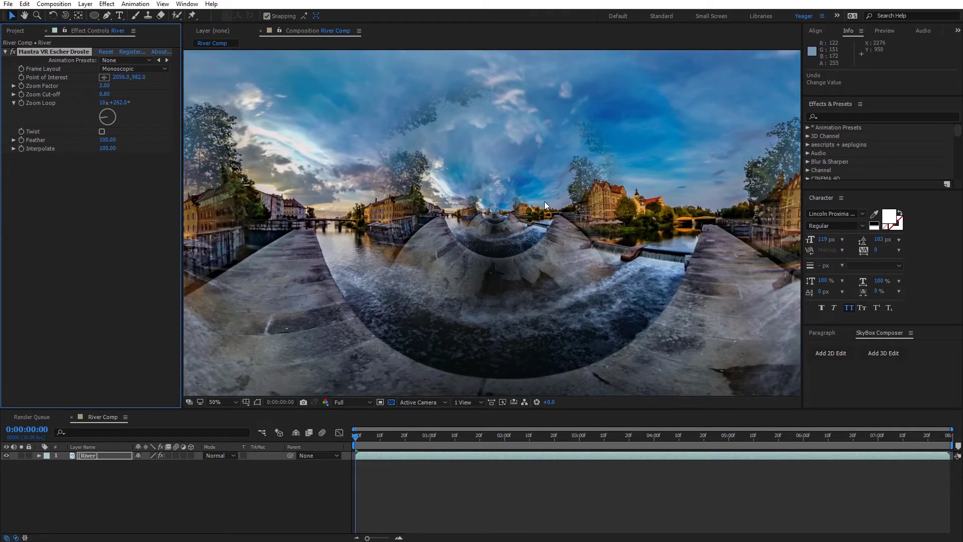
{"action": "mouse_move", "coordinate": [108, 152]}
{"action": "left_mouse_down"}
{"action": "mouse_move", "coordinate": [64, 159]}
{"action": "mouse_move", "coordinate": [122, 158]}
{"action": "left_mouse_up"}
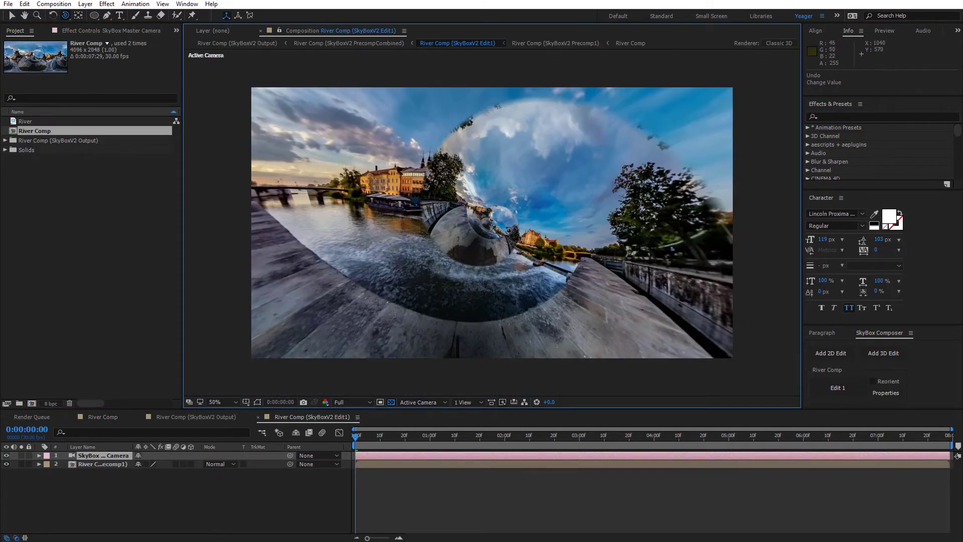
Orbit the SkyBox Master Camera around the Edit1 scene, ending at an orientation of about 359.2°, 2.5°, 0.0°.
{"action": "left_click_drag", "start_coordinate": [391, 207], "coordinate": [380, 246]}
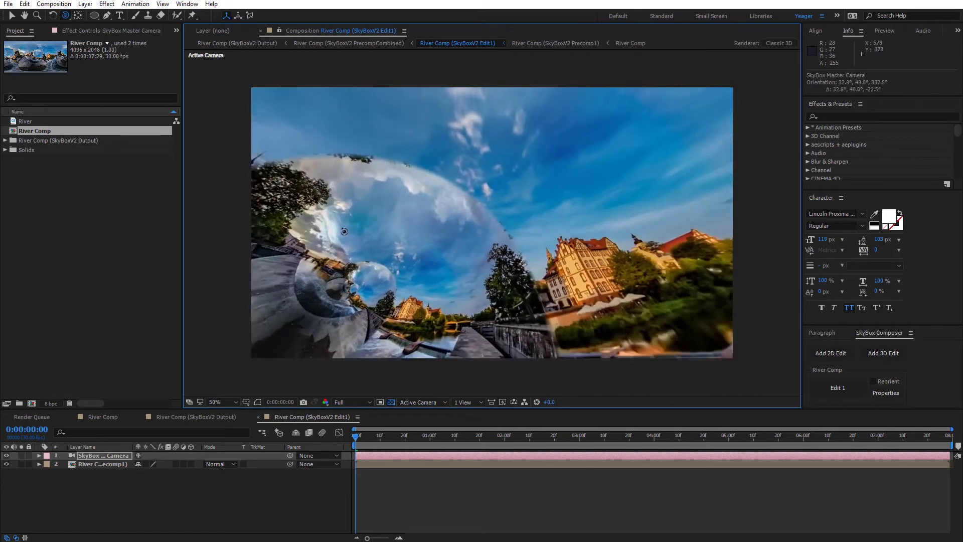
{"action": "left_click_drag", "start_coordinate": [599, 253], "coordinate": [520, 220]}
{"action": "scroll", "coordinate": [519, 270], "scroll_direction": "up", "scroll_amount": 1}
{"action": "left_click_drag", "start_coordinate": [538, 279], "coordinate": [545, 253]}
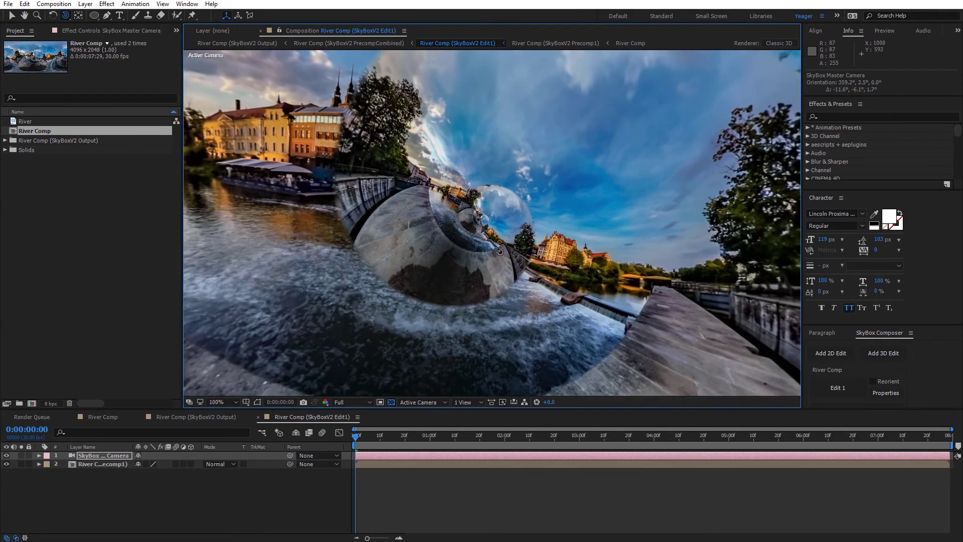